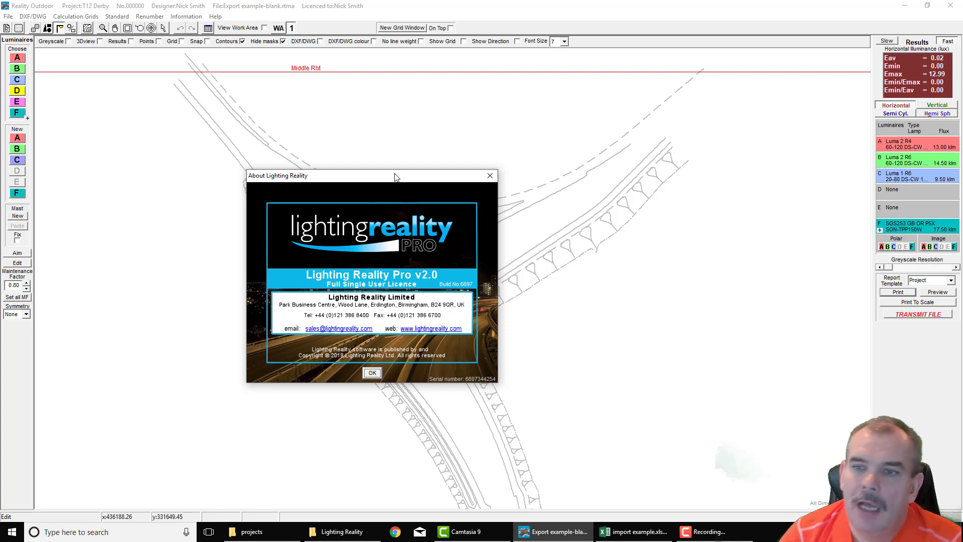
Dismiss the About window and export the CSV luminaire template as template.csv in the projects folder, replacing the existing file.
left_click(485, 178)
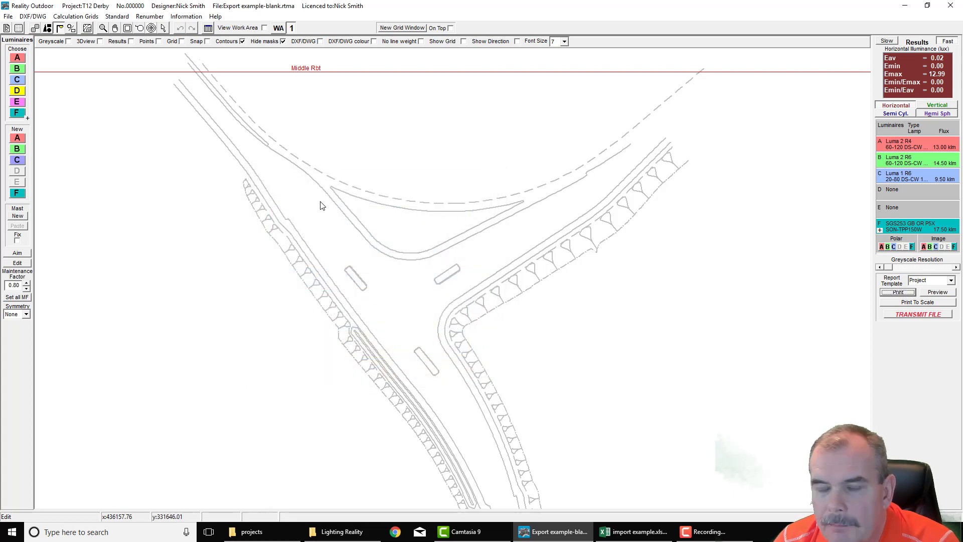
left_click(8, 18)
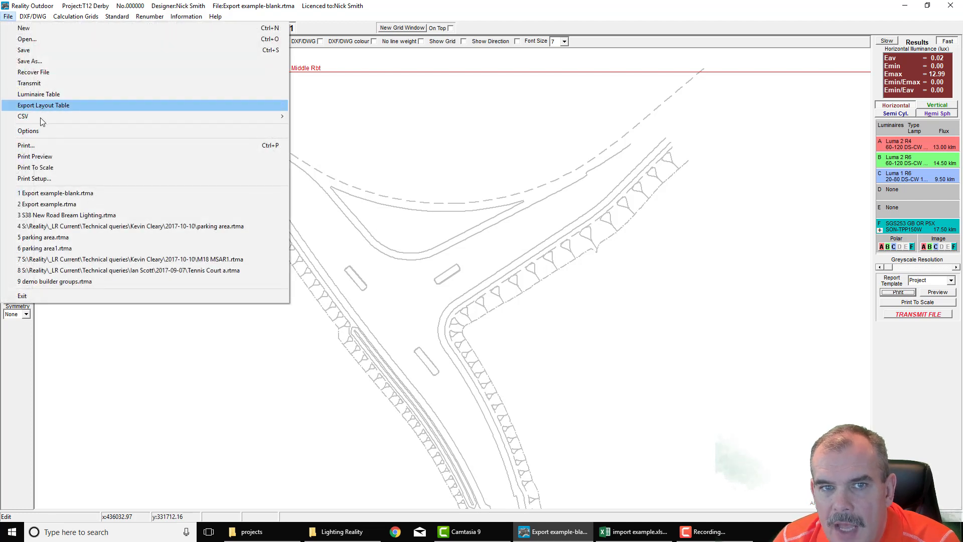
mouse_move(42, 122)
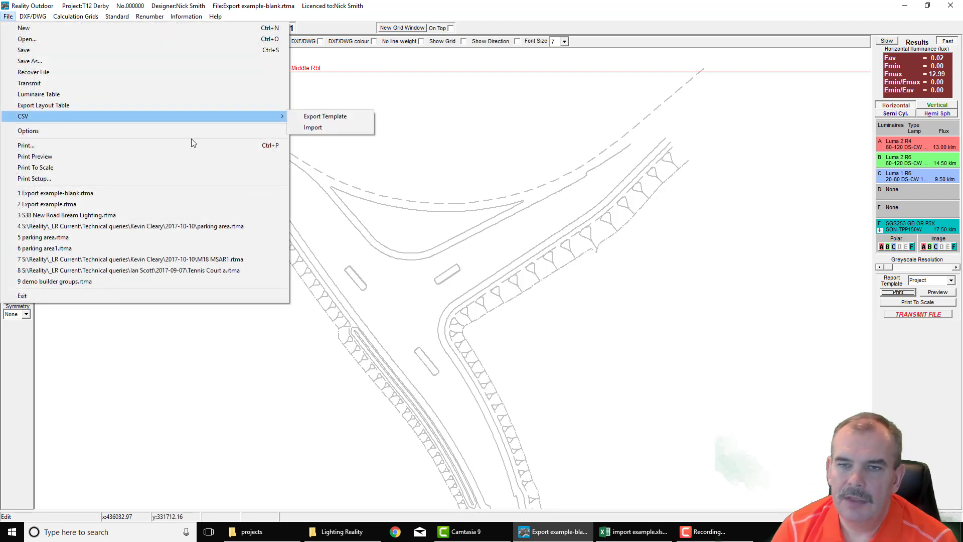
mouse_move(270, 115)
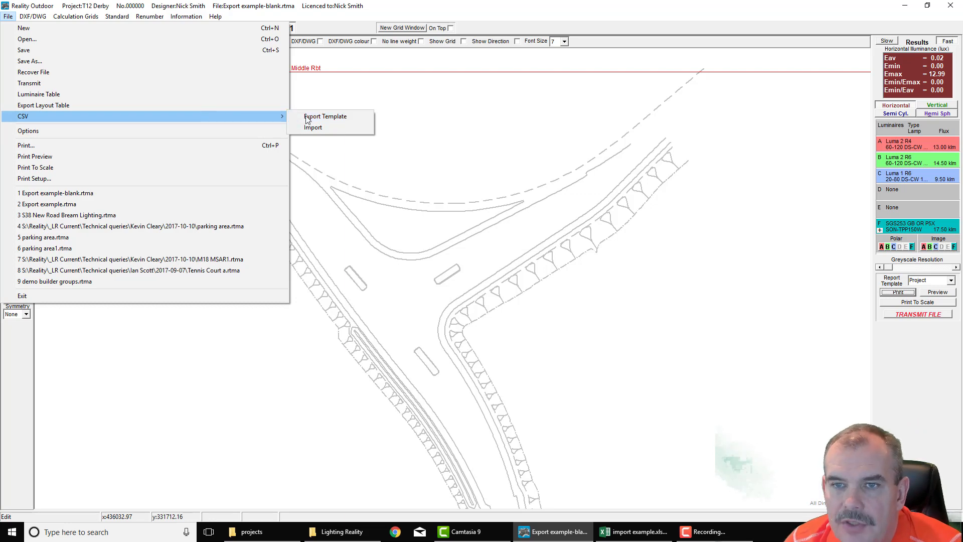
left_click(317, 118)
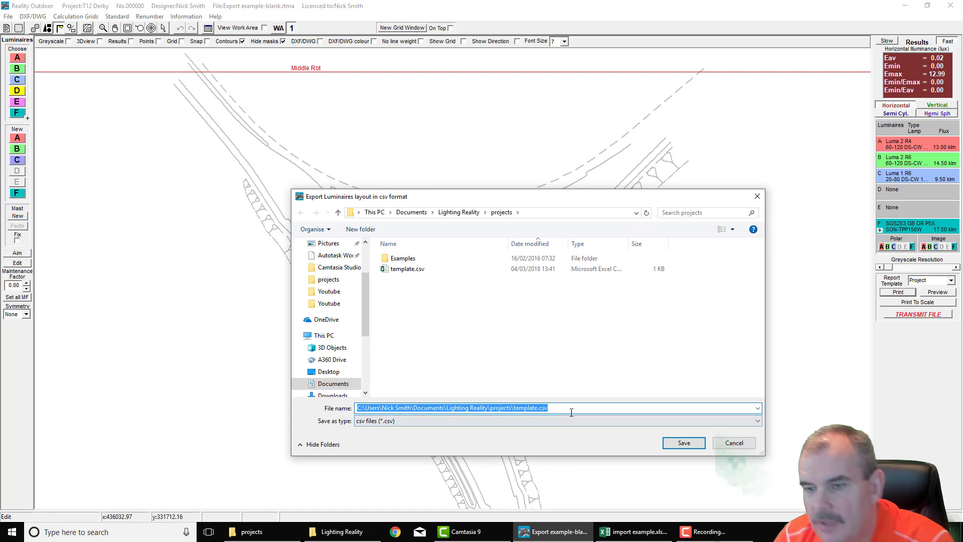
left_click(571, 411)
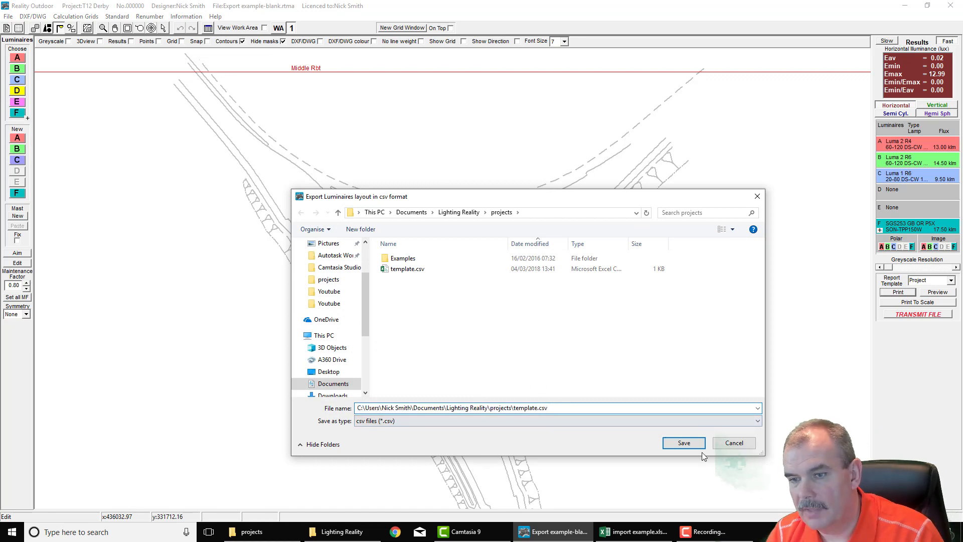
left_click(683, 442)
left_click(512, 267)
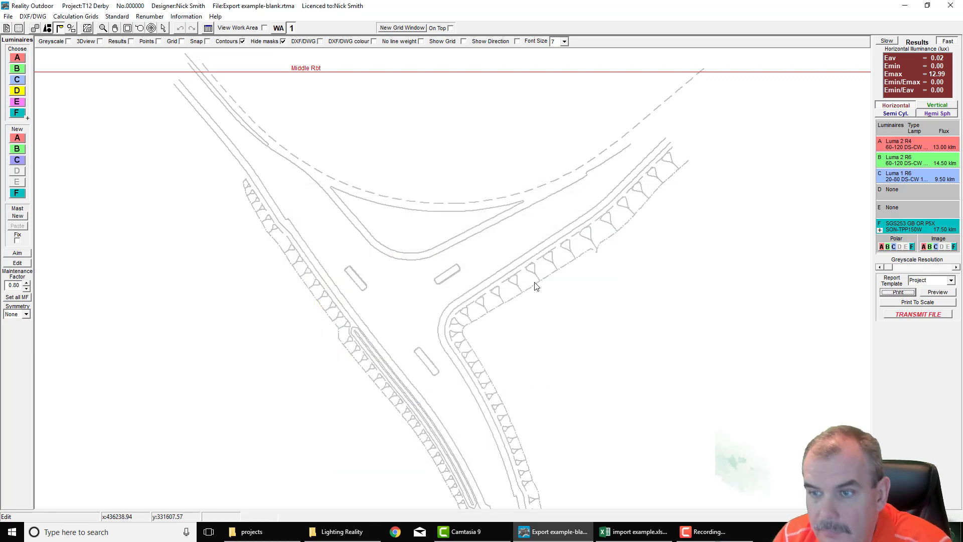
Switch to Excel and open template.csv from the Lighting Reality projects folder.
left_click(647, 536)
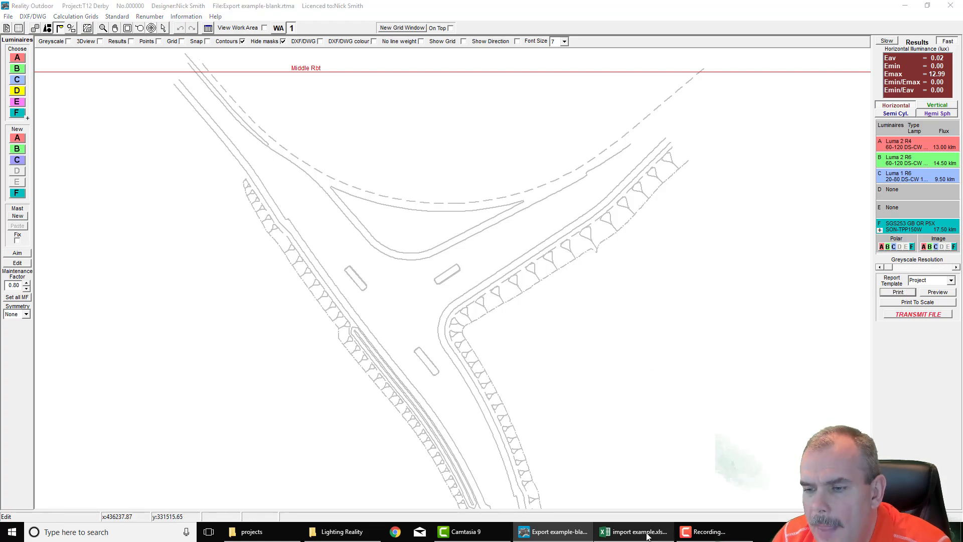
left_click(16, 26)
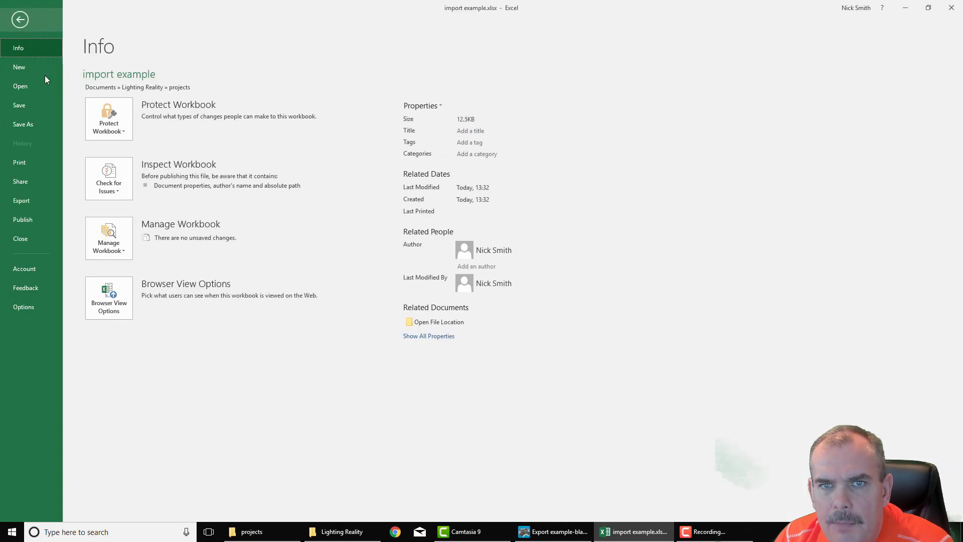
left_click(23, 90)
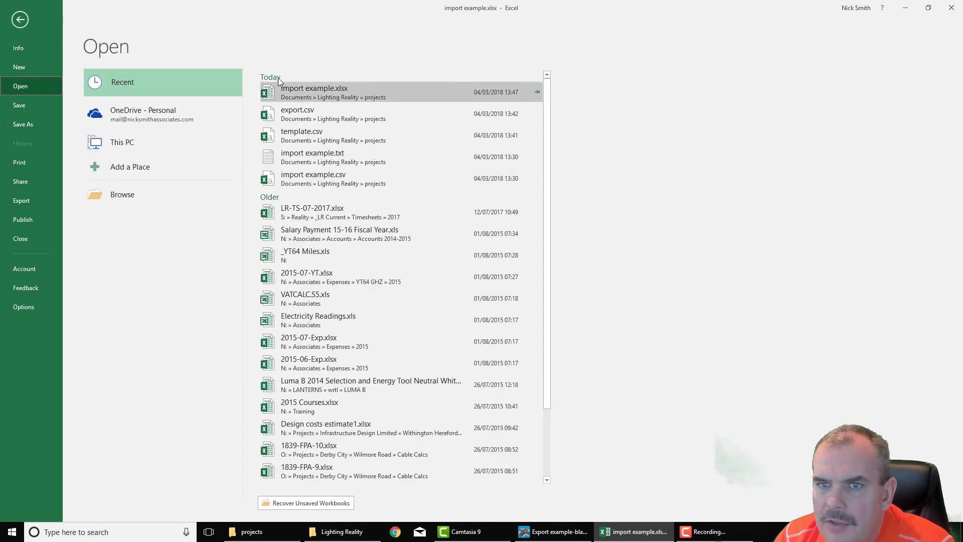
left_click(307, 140)
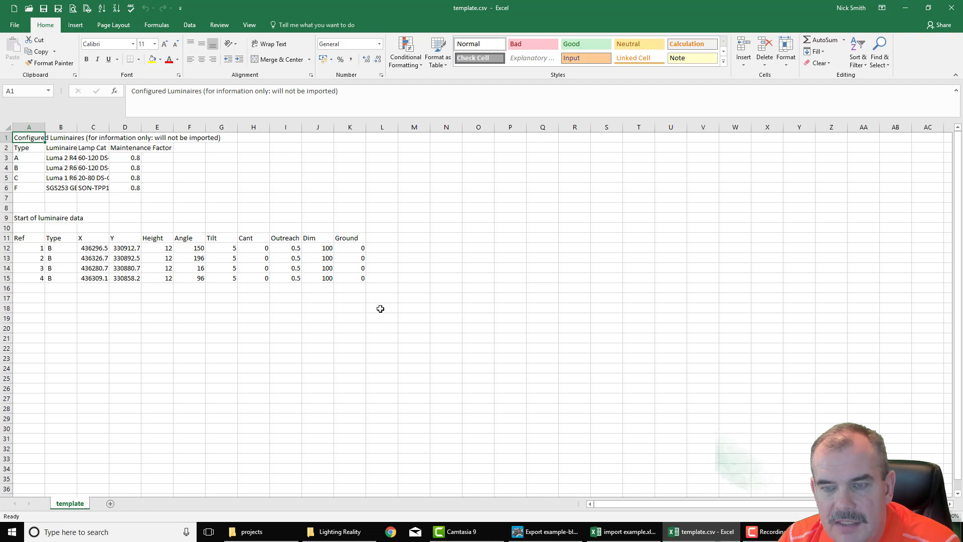
Centre-align the luminaire table A11:K15 and clear its four sample data rows, A12:K15, below the headings.
left_click_drag(364, 280, 17, 238)
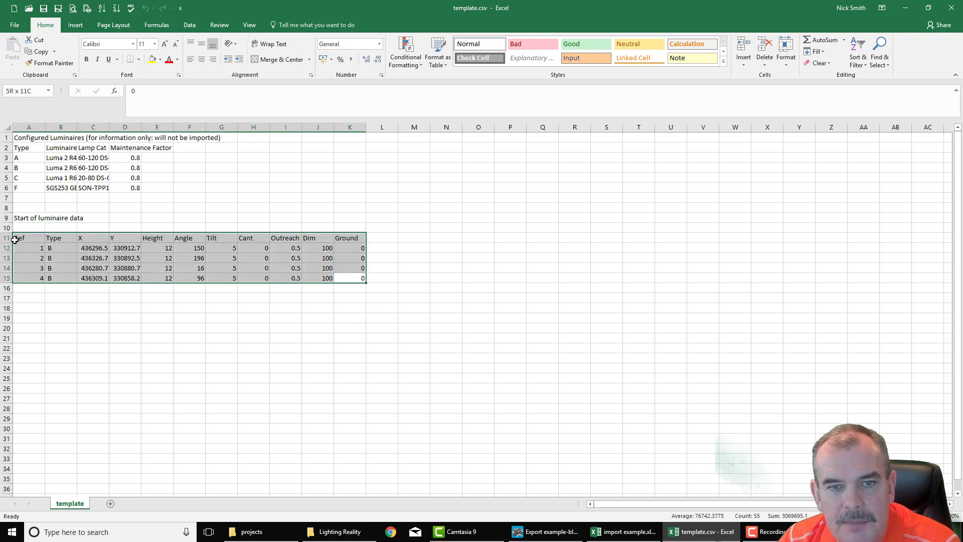
left_click(202, 61)
left_click(317, 378)
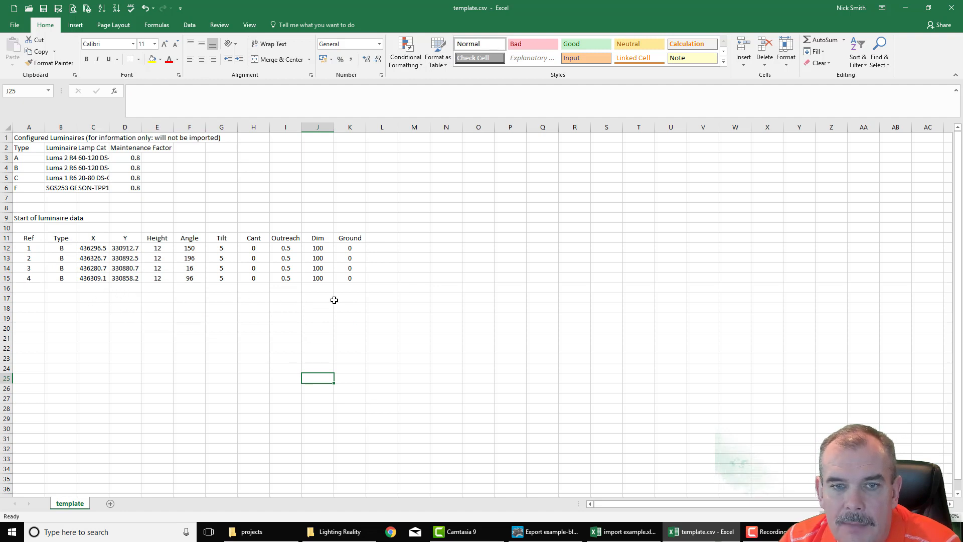
left_click(340, 279)
left_click_drag(340, 279, 2, 245)
key("Delete")
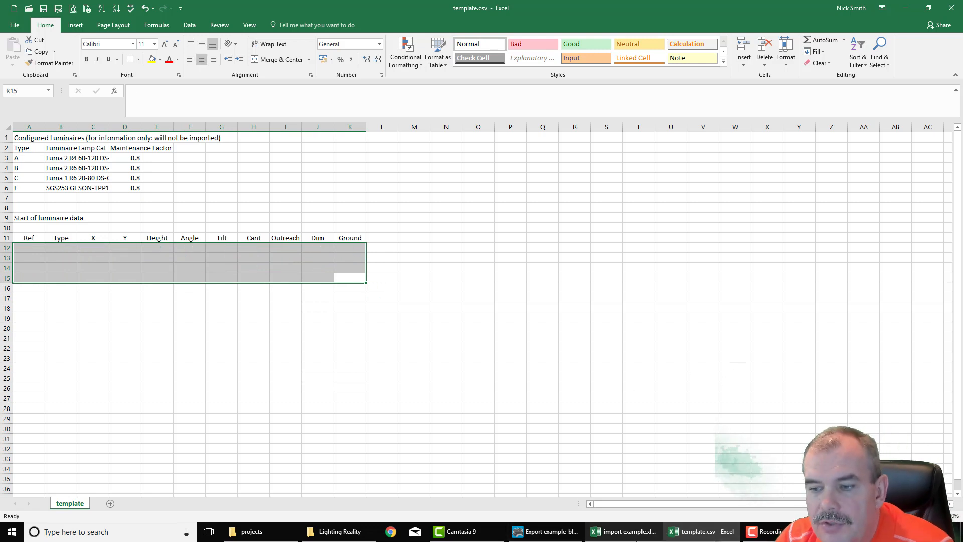
Copy the luminaire data A2:K53 from import example.xlsx and paste it into template.csv starting at cell A12.
left_click(625, 532)
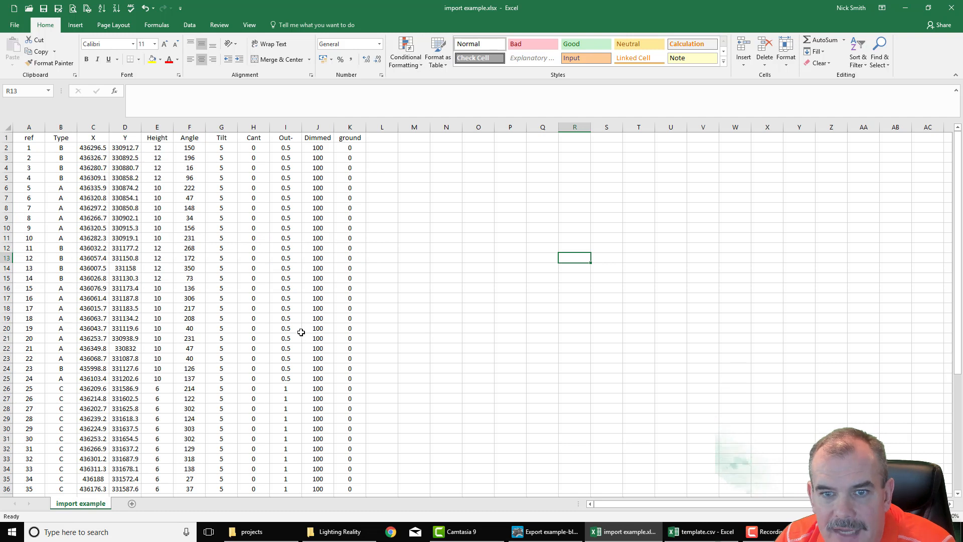
scroll(308, 321, "down", 12)
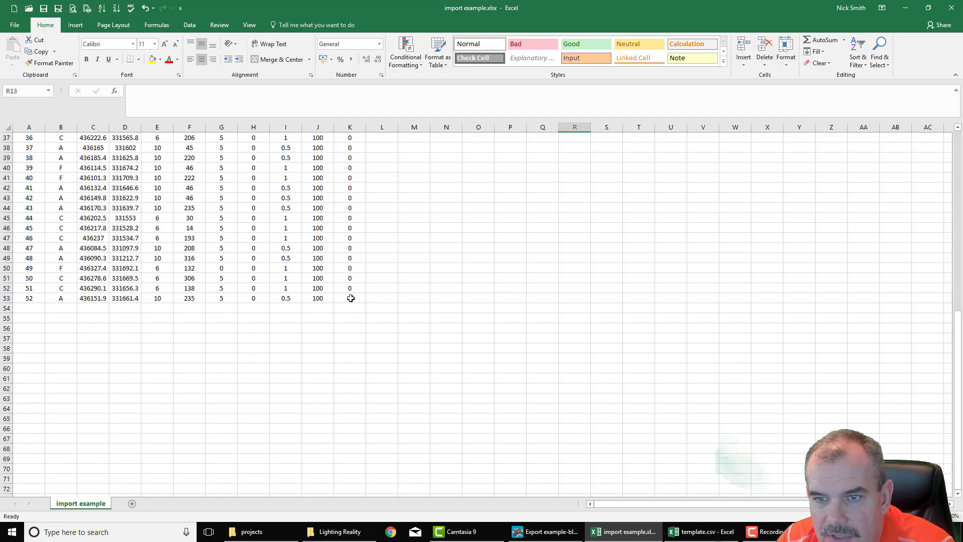
left_click_drag(350, 298, 29, 149)
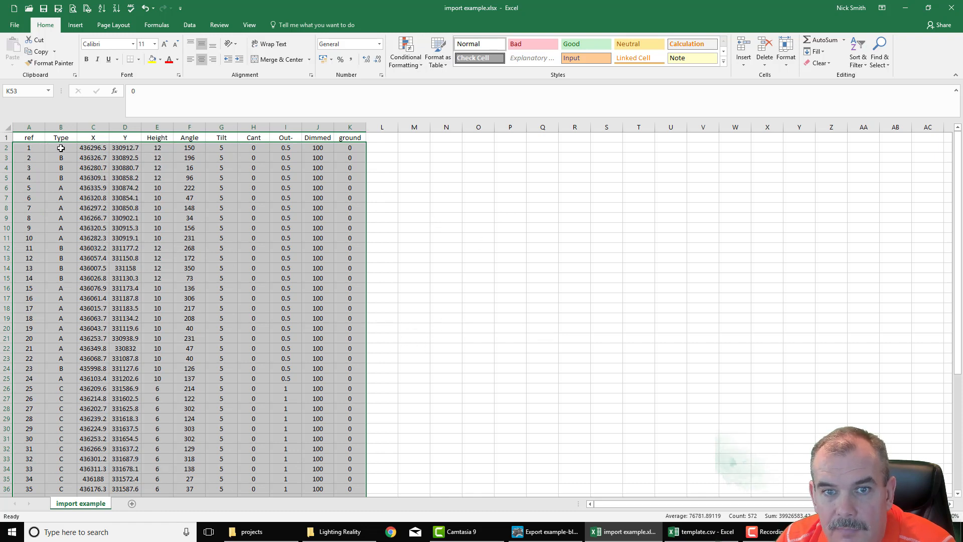
right_click(63, 148)
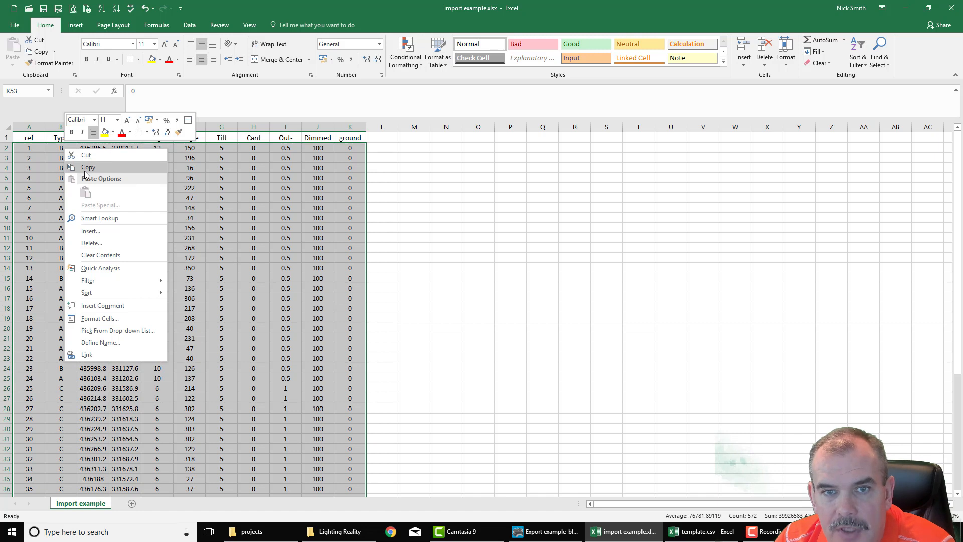
left_click(85, 171)
left_click_drag(246, 7, 962, 125)
left_click(32, 247)
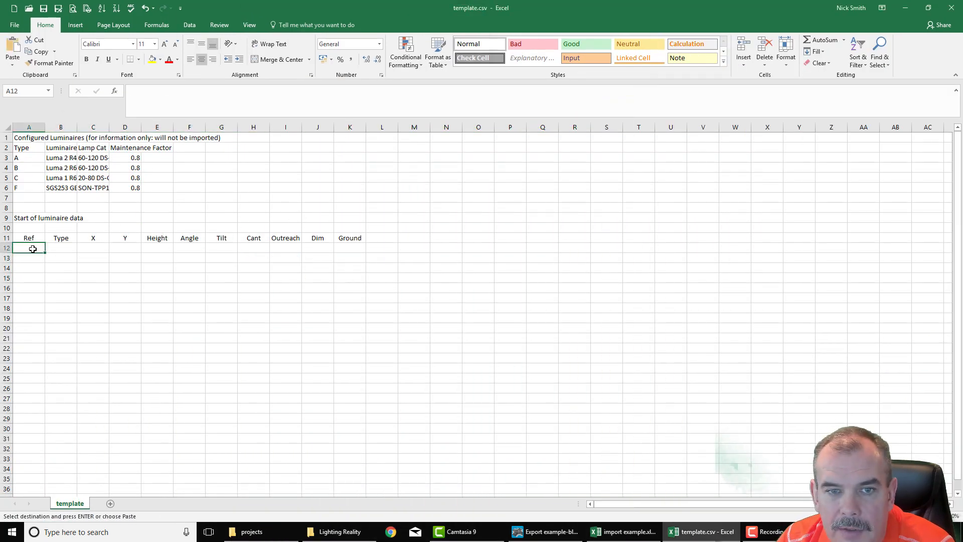
right_click(33, 248)
left_click(54, 293)
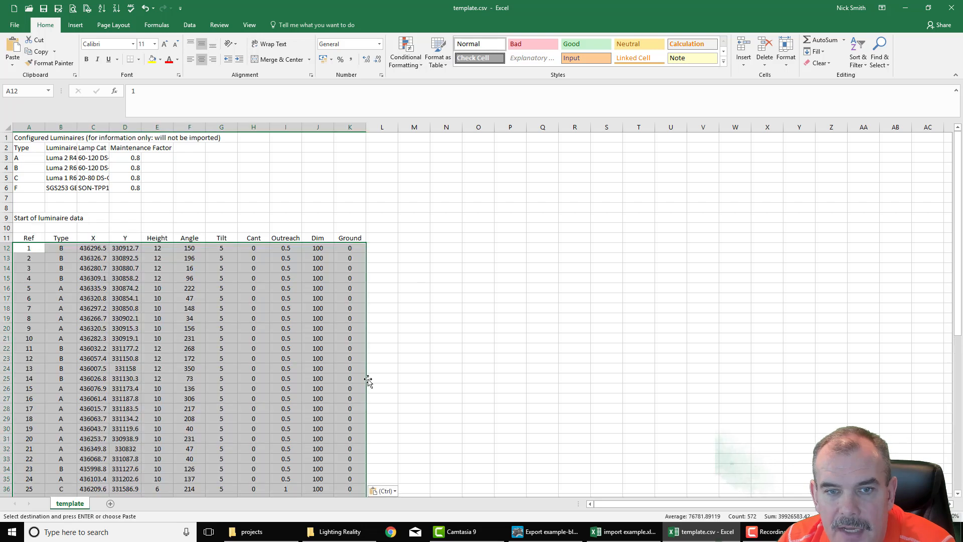
Review the row 11 column headings and the Ref numbers of the pasted luminaire data.
left_click(27, 239)
left_click(59, 240)
left_click(92, 238)
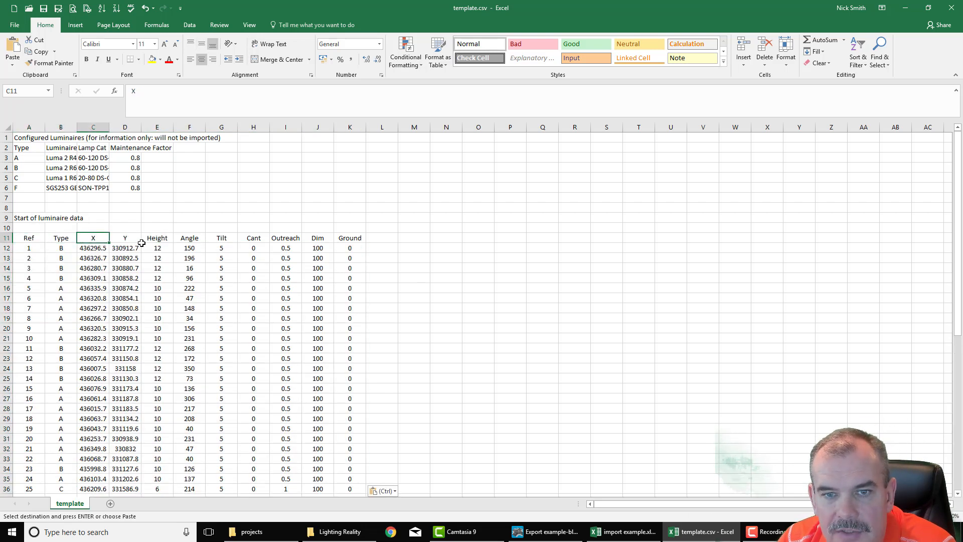
left_click(131, 239)
left_click(202, 238)
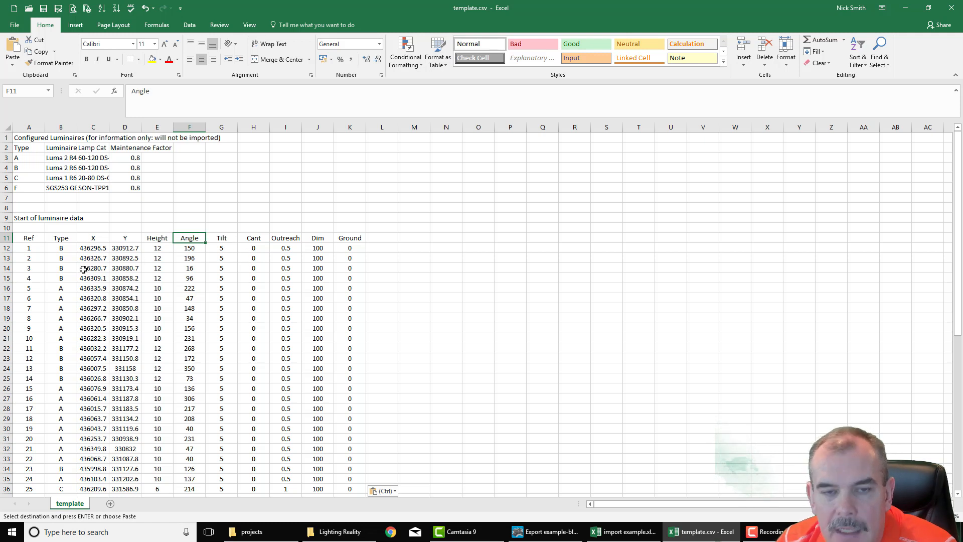
left_click(26, 238)
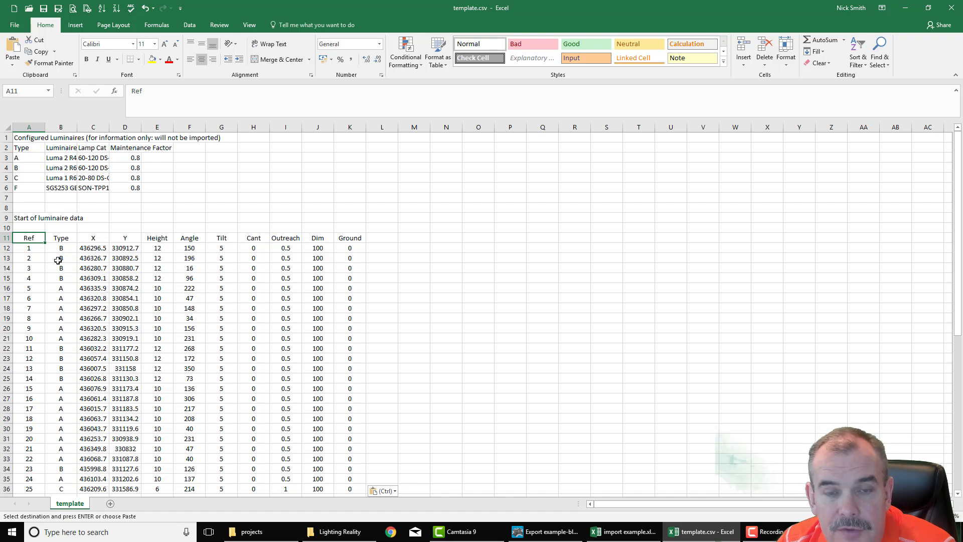
scroll(57, 258, "down", 16)
scroll(58, 242, "up", 16)
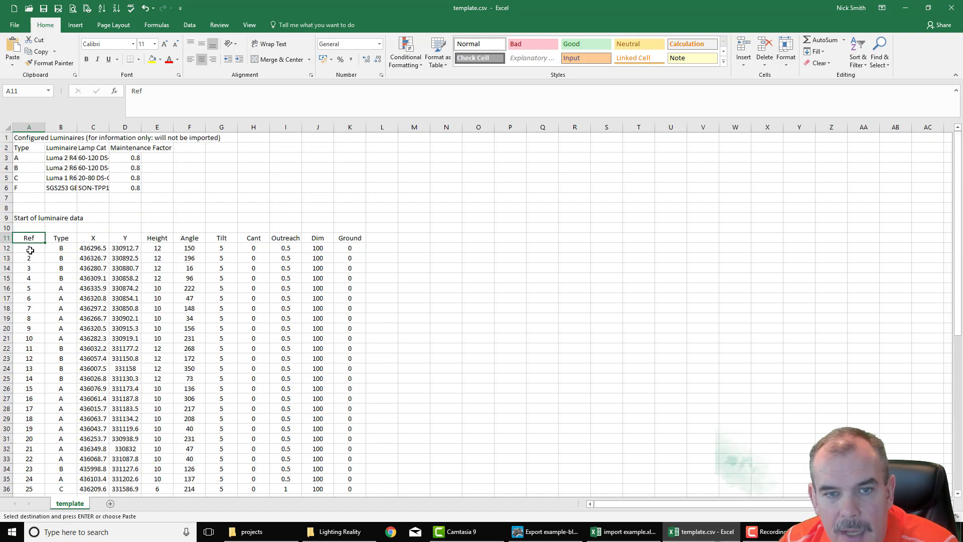
left_click(24, 246)
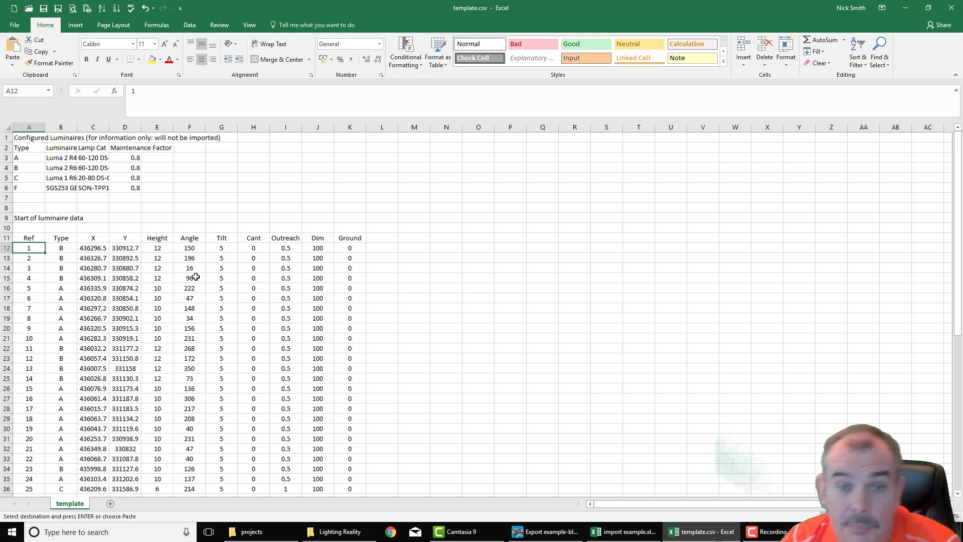
Compare the Type letters of the pasted luminaires with the configured luminaire types listed at the start of the sheet.
left_click(70, 240)
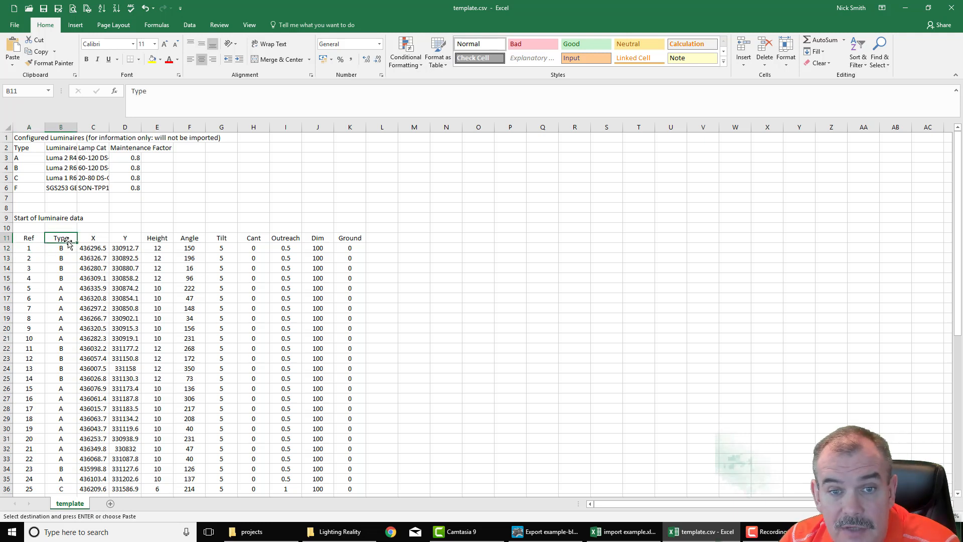
left_click_drag(62, 247, 70, 399)
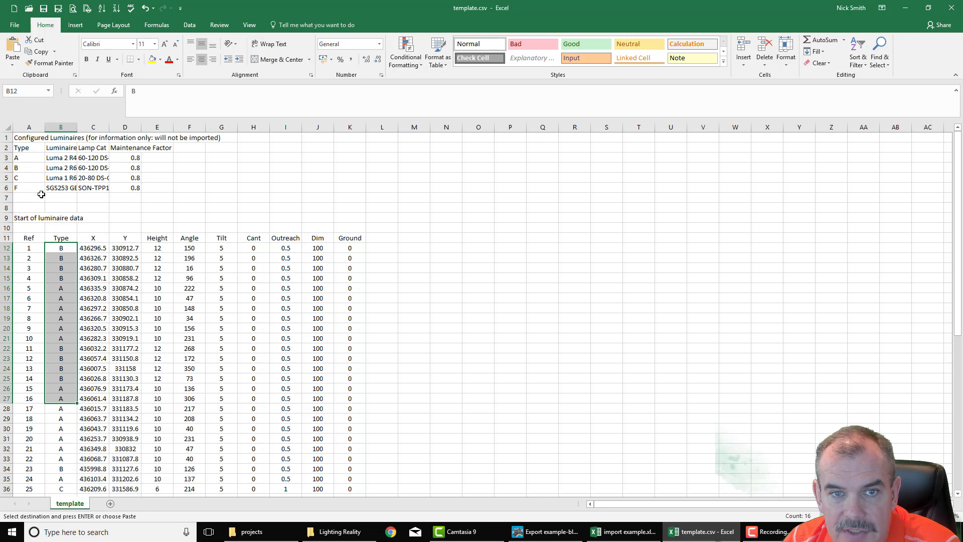
scroll(158, 343, "down", 10)
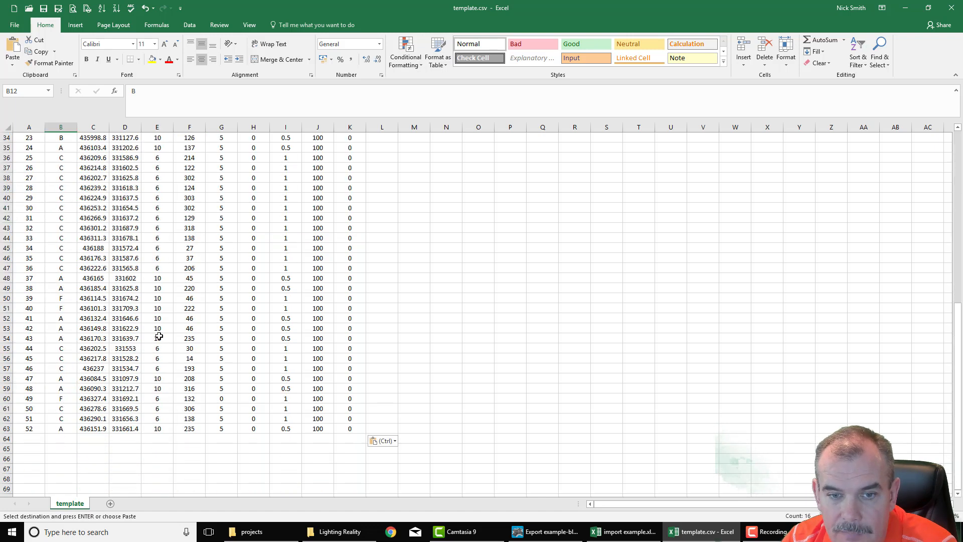
scroll(158, 333, "up", 10)
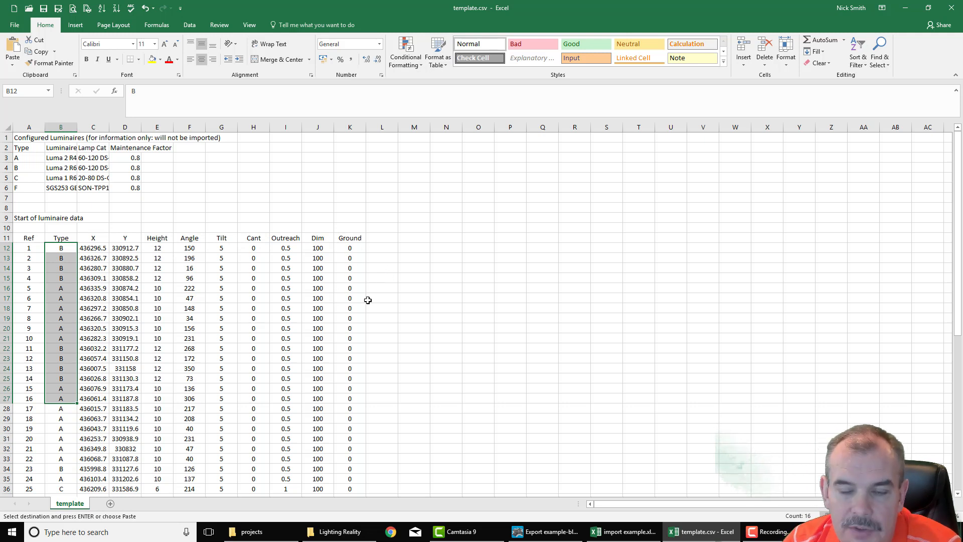
left_click(408, 299)
left_click(29, 247)
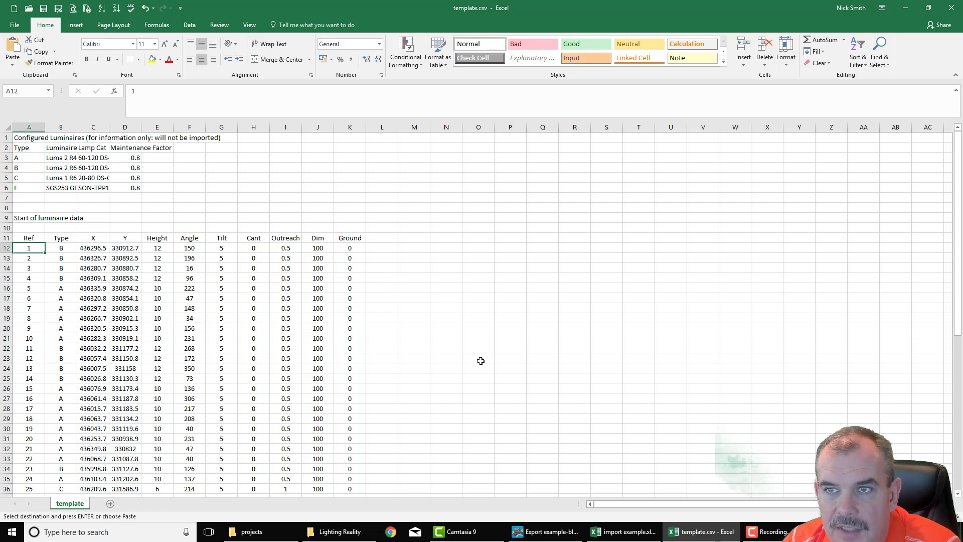
Save the workbook as import file.csv in the projects folder, keeping the CSV (Comma delimited) format, and close it.
left_click(15, 24)
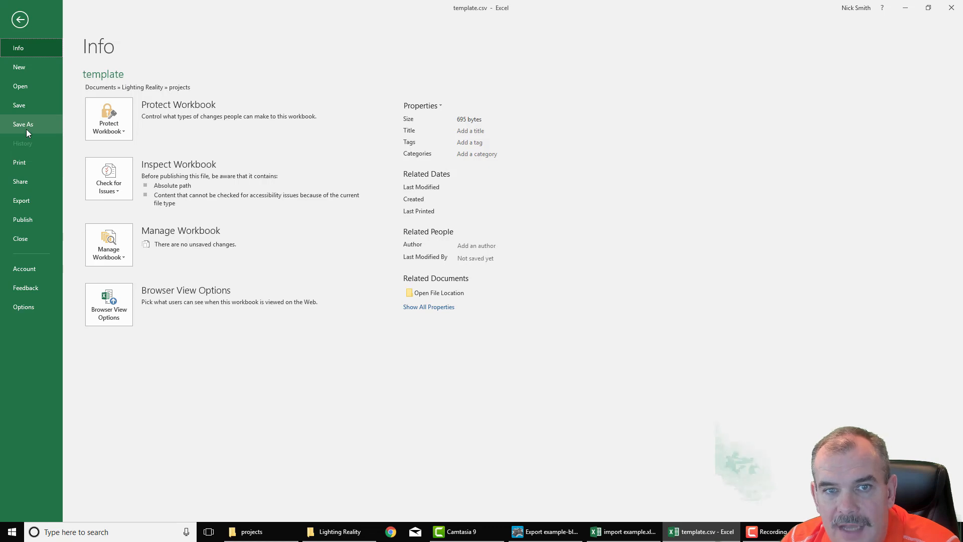
left_click(26, 128)
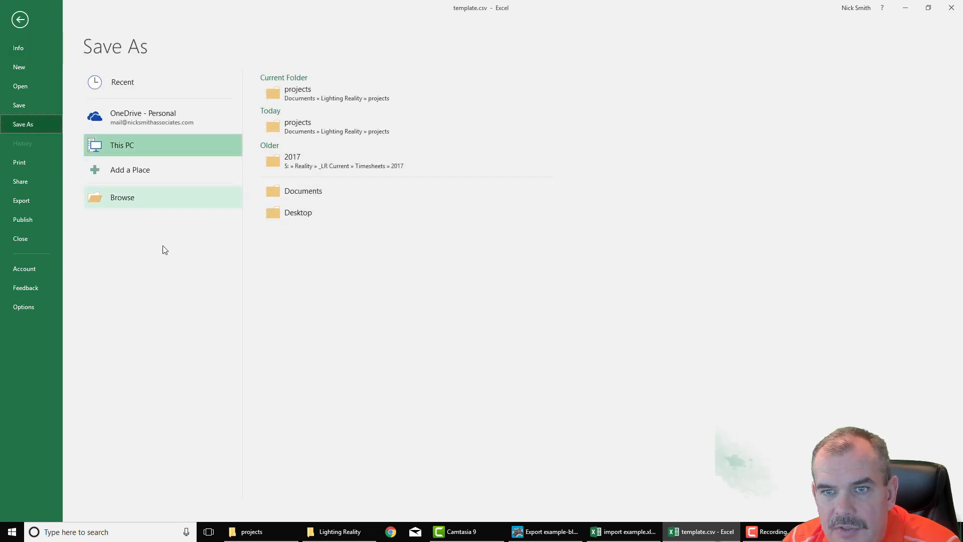
left_click(126, 197)
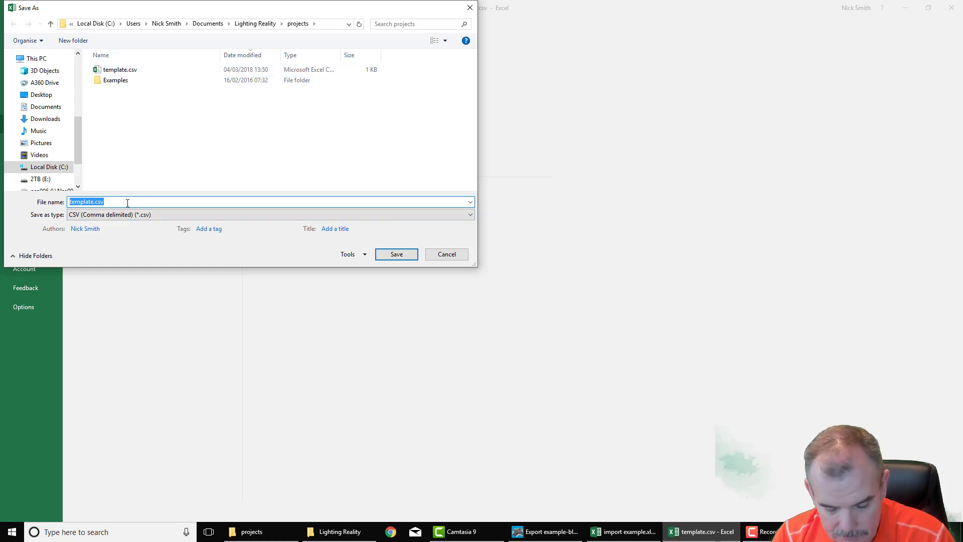
type("import")
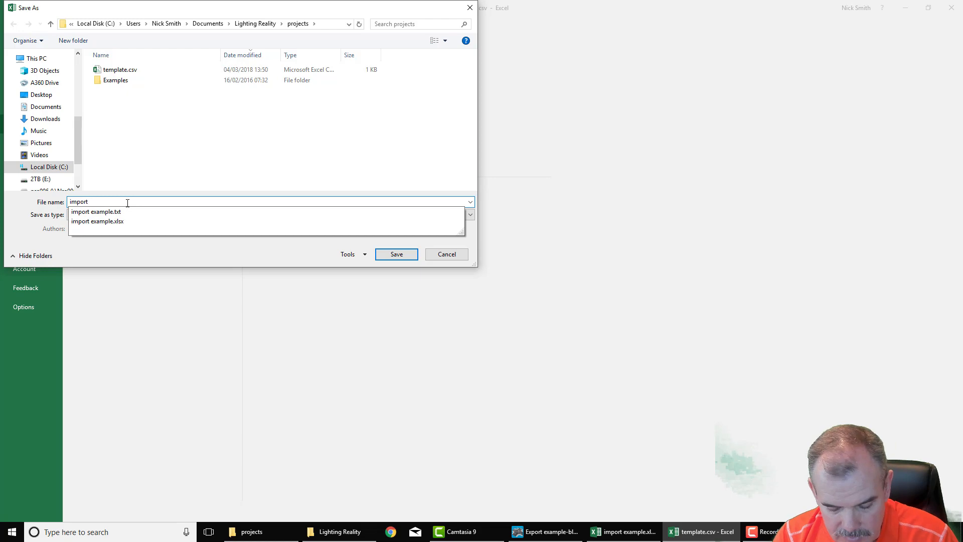
type(" file")
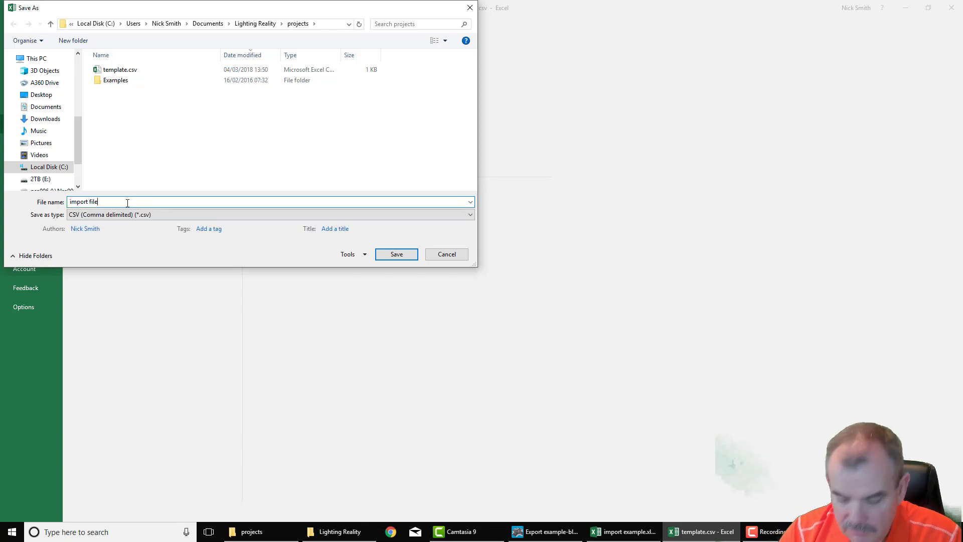
type(".csv")
key("Return")
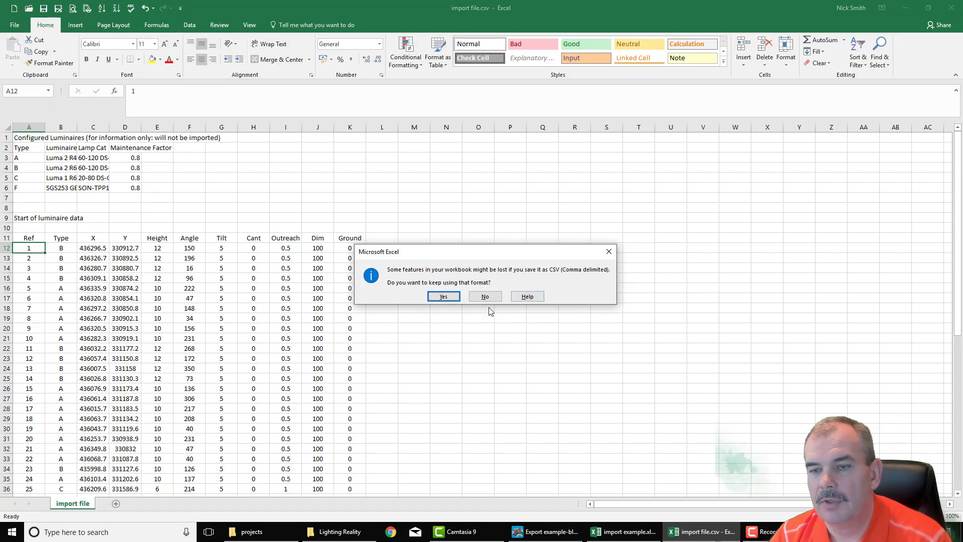
left_click(443, 298)
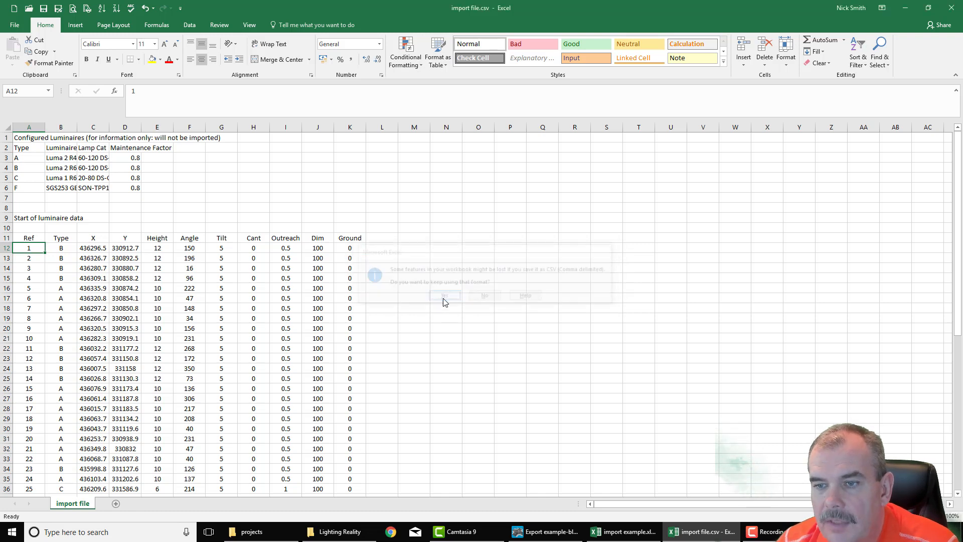
left_click(952, 8)
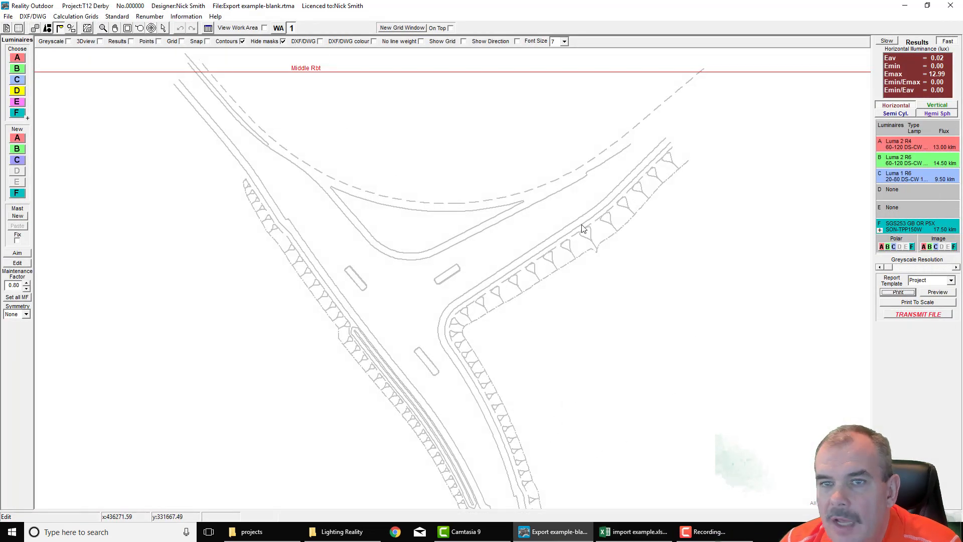
In Reality Outdoor, import the luminaire layout from import file.csv in the projects folder.
left_click(8, 16)
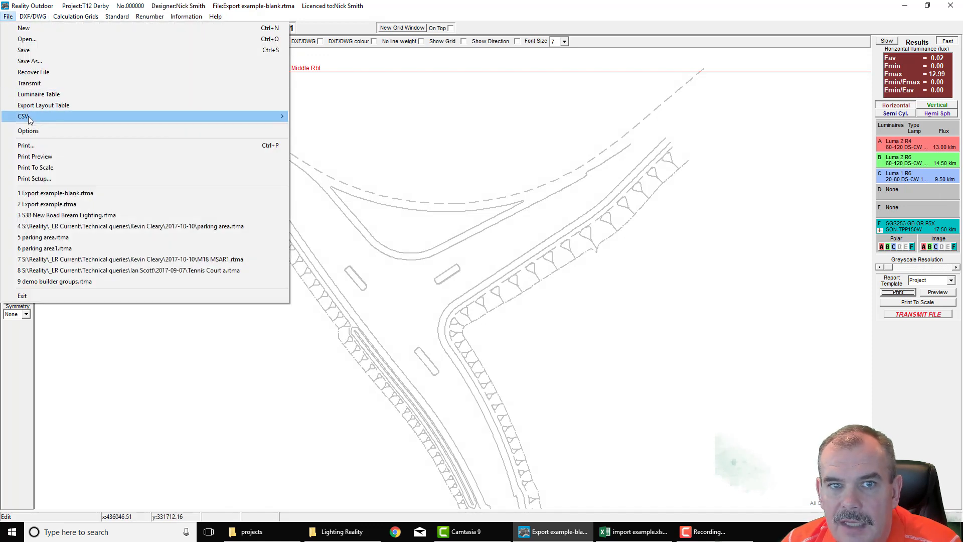
mouse_move(268, 121)
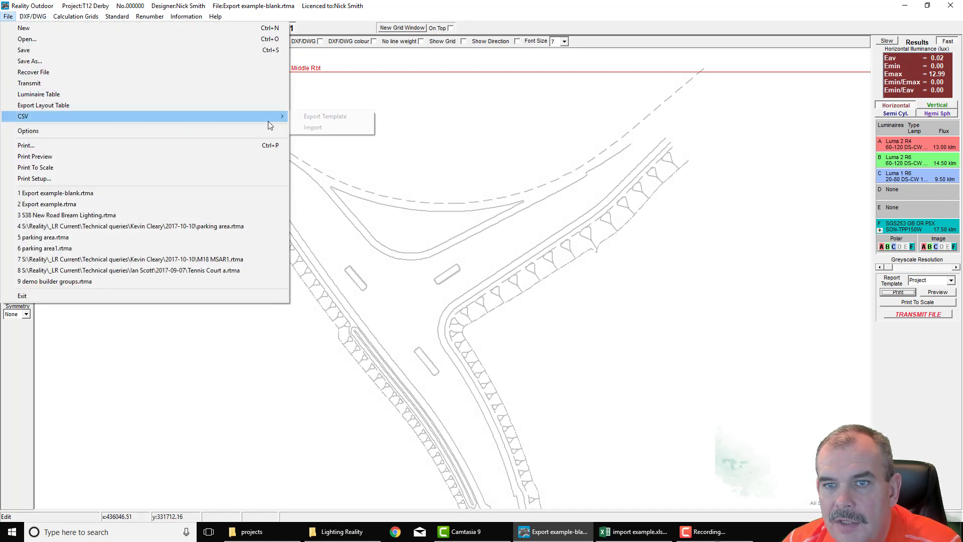
left_click(311, 127)
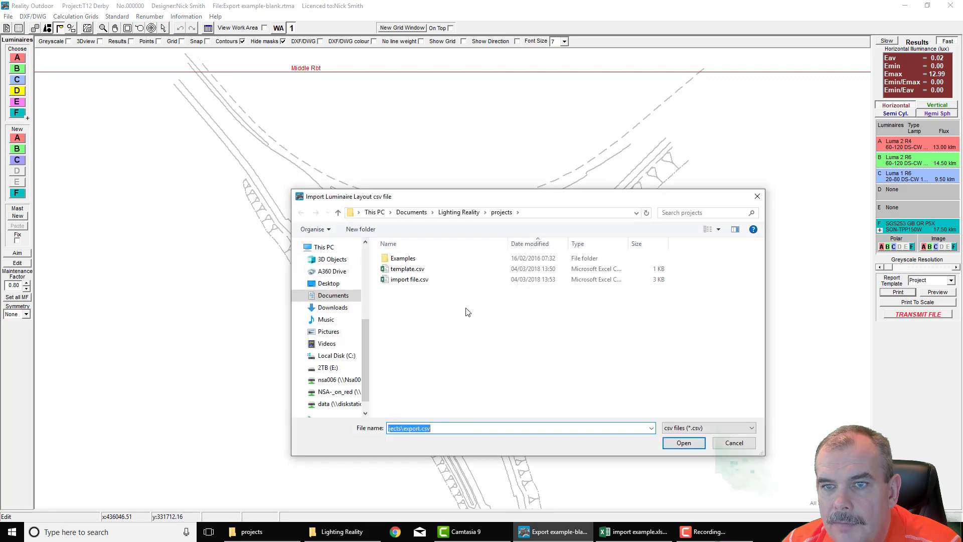
left_click(396, 282)
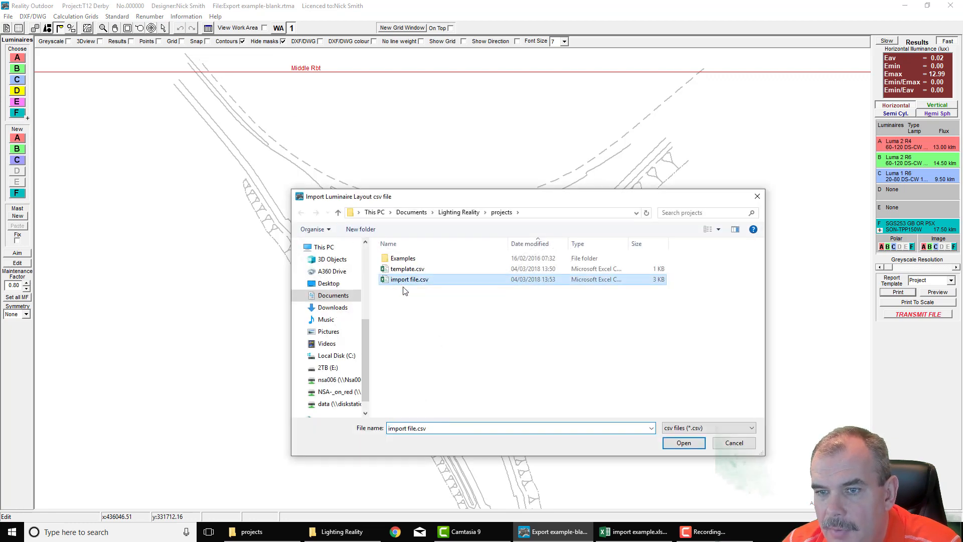
left_click(684, 443)
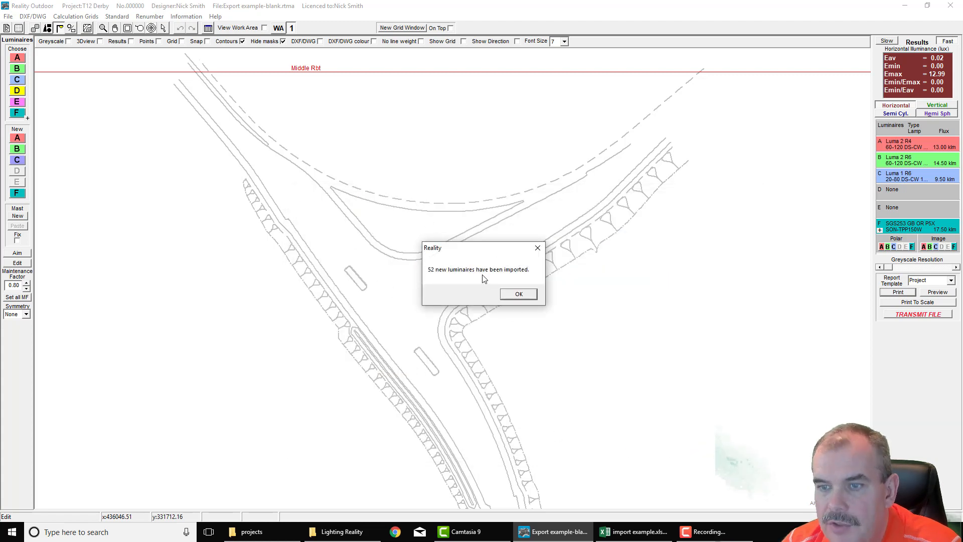
left_click(524, 295)
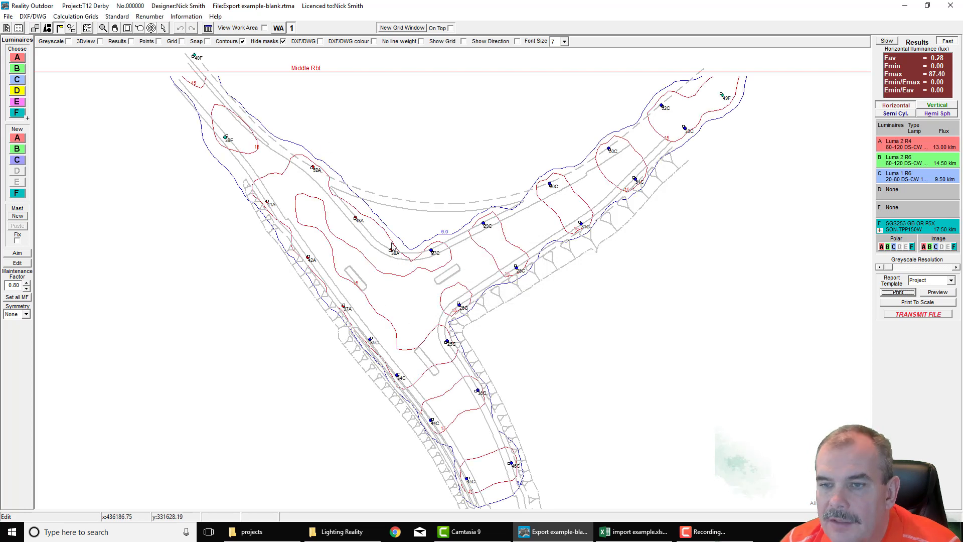
Look over the imported luminaires on the road drawing and view the luminaire file chosen for Type C, leaving the selection as is.
scroll(365, 203, "down", 2)
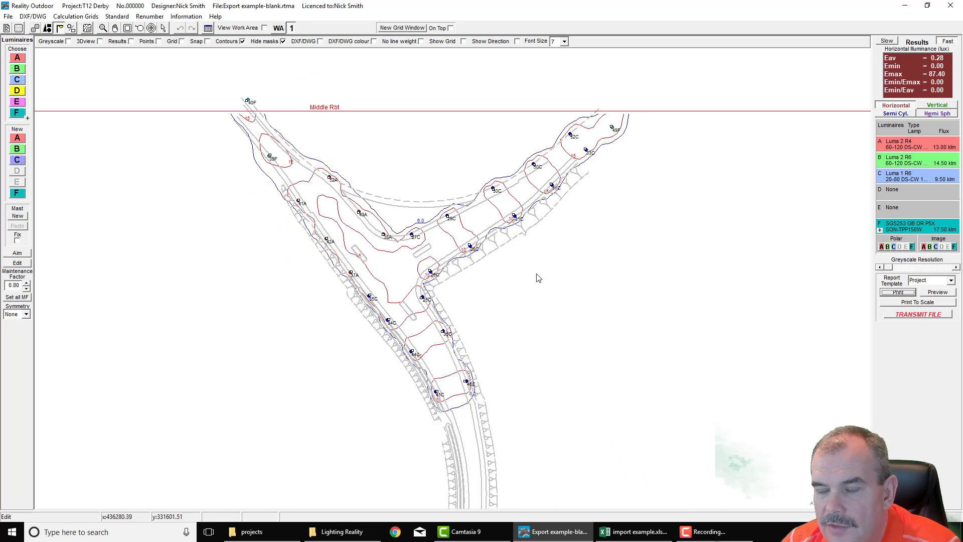
left_click_drag(536, 273, 460, 225)
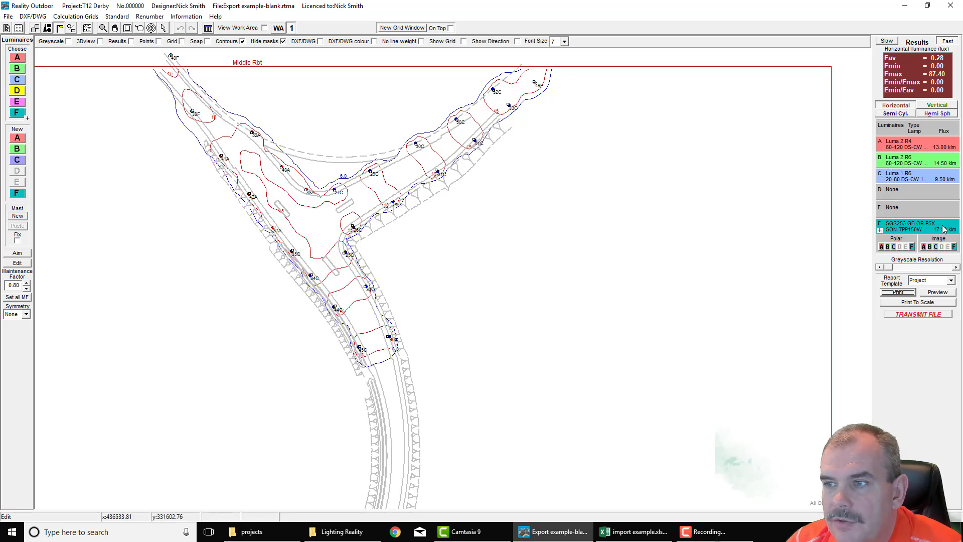
left_click(17, 79)
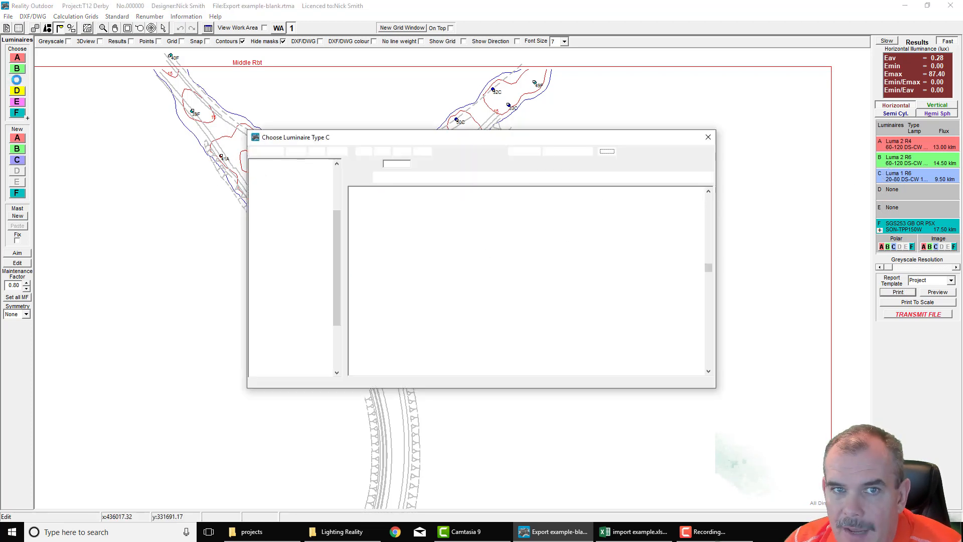
left_click_drag(477, 142, 614, 117)
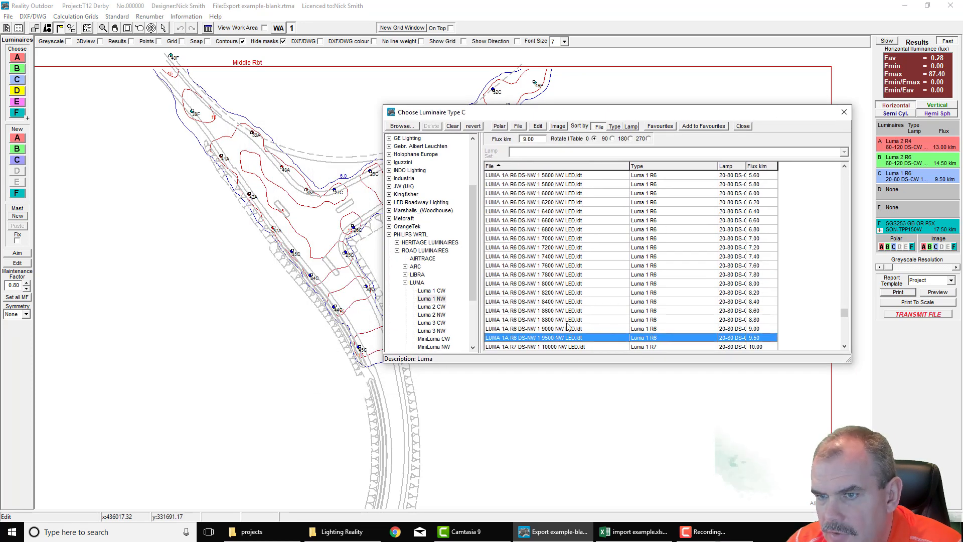
left_click(844, 112)
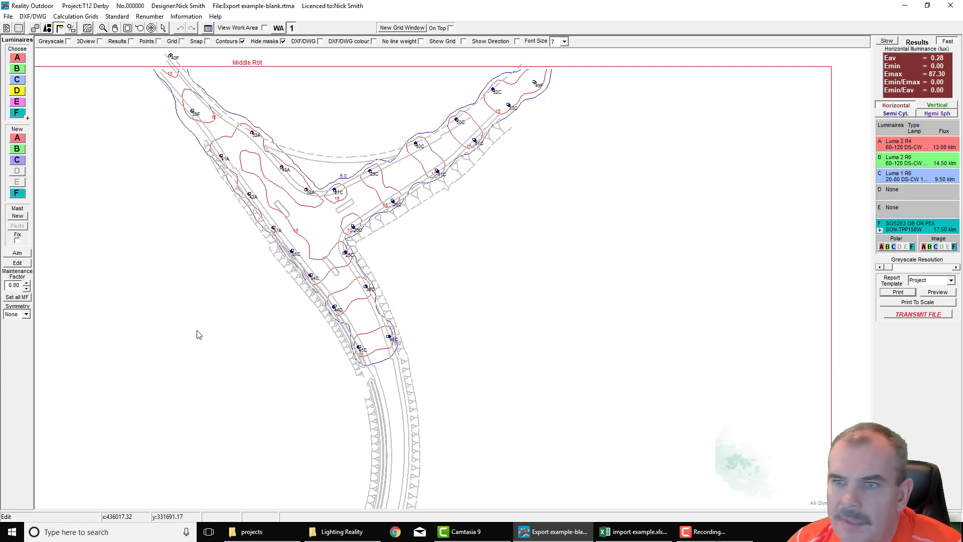